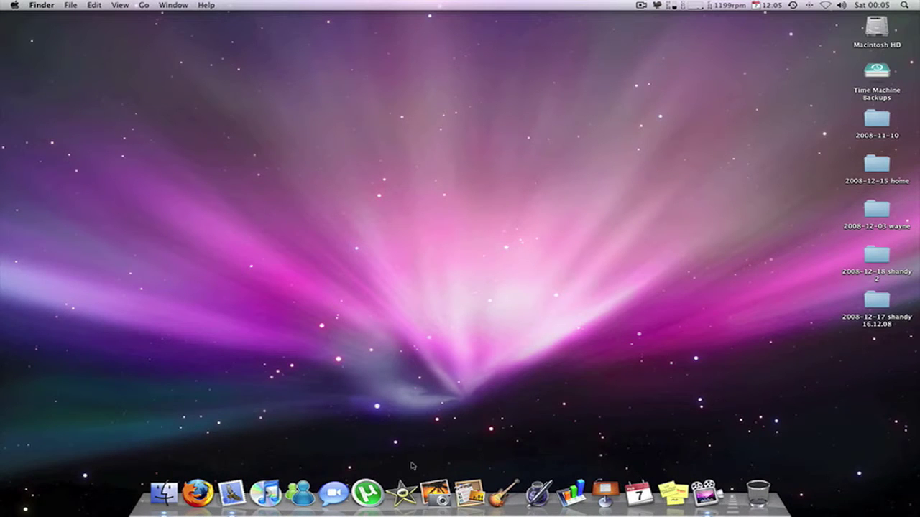
Open iMovie and reject the entire desktop recording clip in the selected 2009 event
left_click(398, 489)
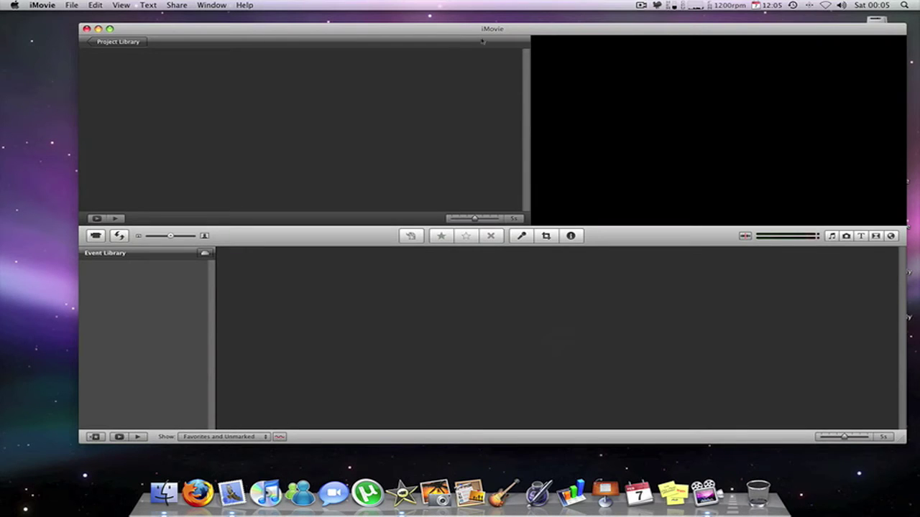
right_click(329, 268)
right_click(310, 275)
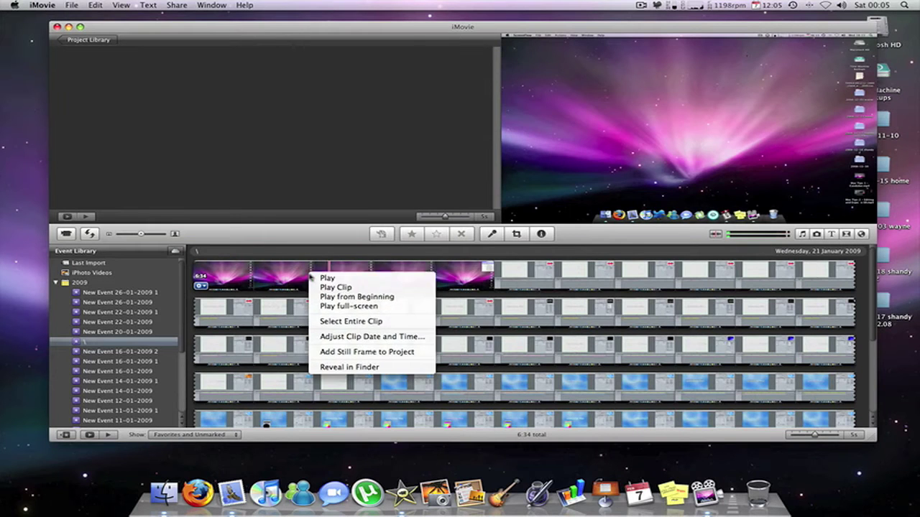
left_click(329, 322)
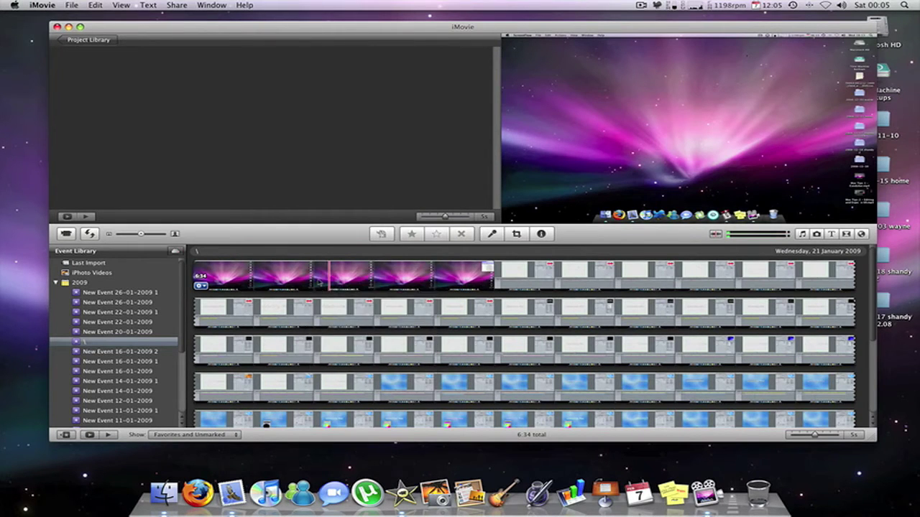
right_click(322, 280)
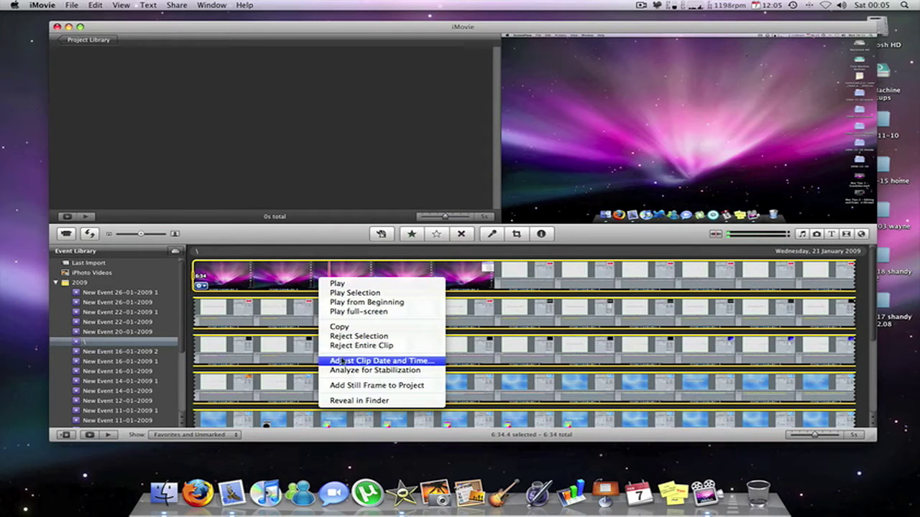
left_click(349, 337)
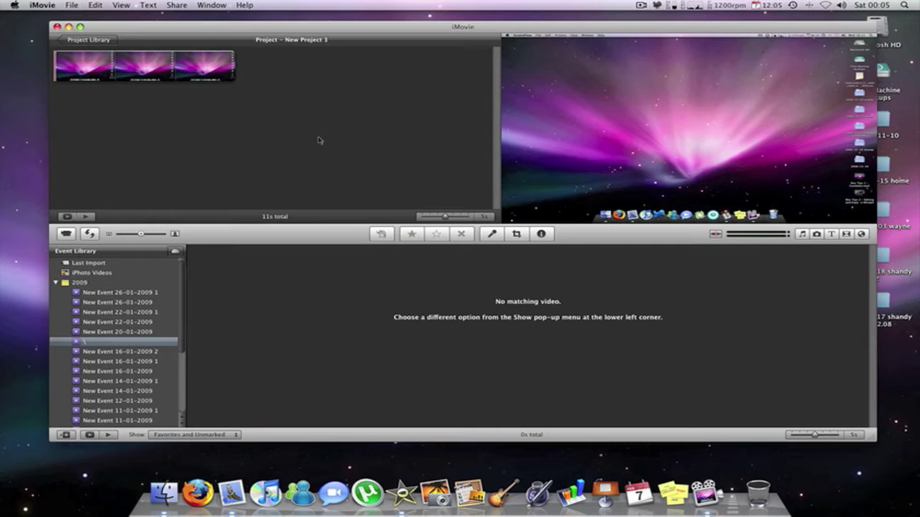
left_click_drag(200, 66, 284, 70)
left_click(221, 73)
right_click(279, 81)
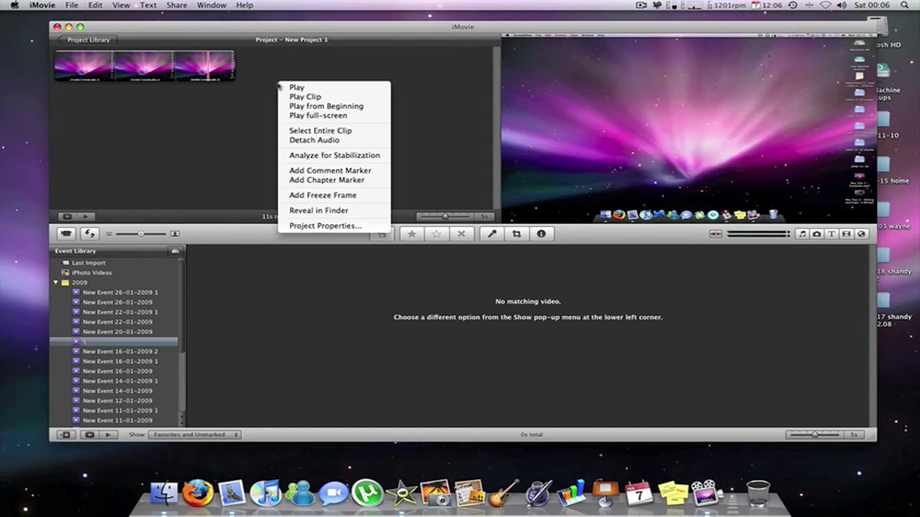
right_click(189, 62)
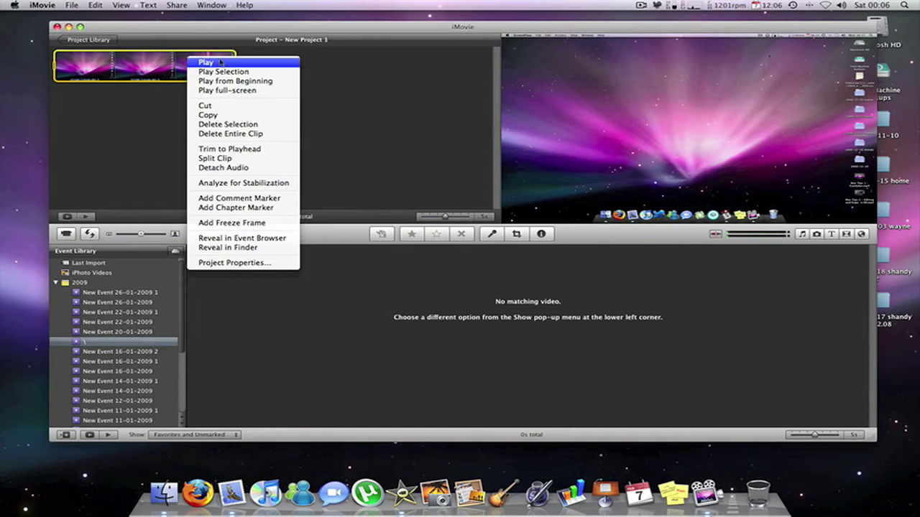
left_click(363, 168)
left_click(363, 168)
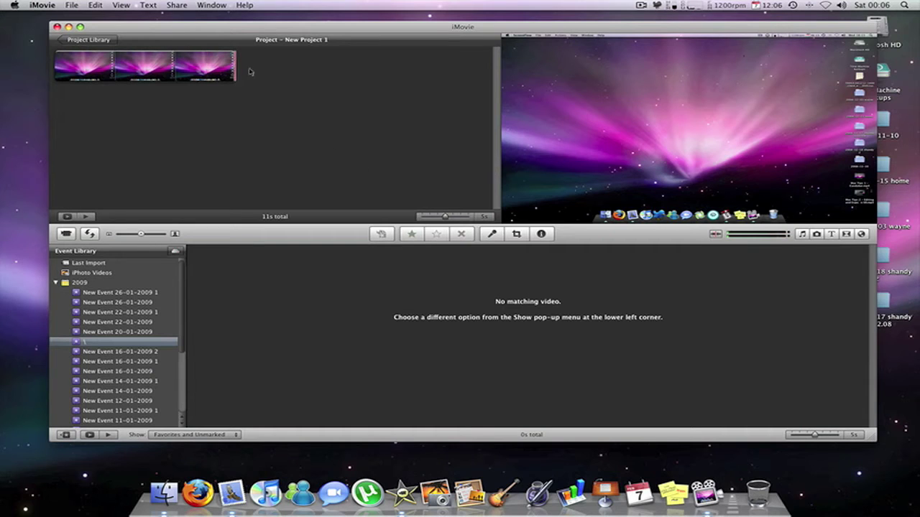
Start analyzing the project's clip for stabilization and cancel the analysis
right_click(208, 63)
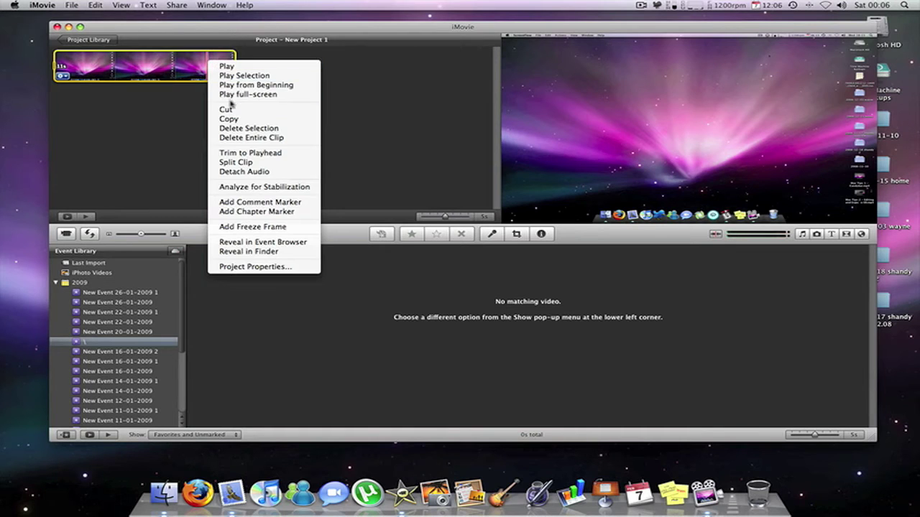
left_click(346, 69)
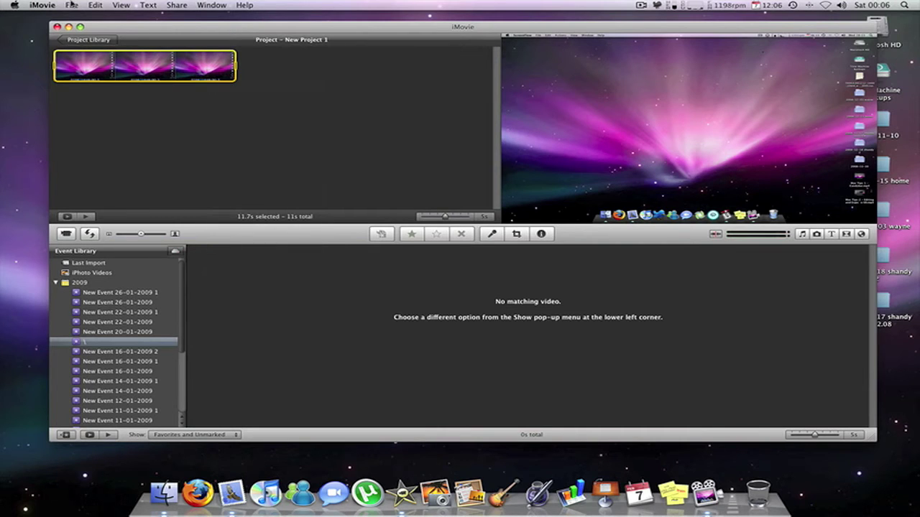
left_click(71, 4)
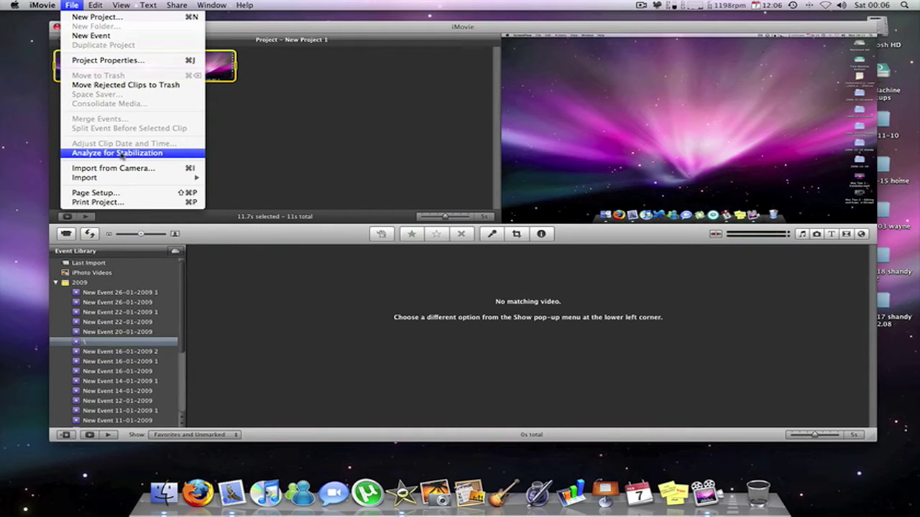
left_click(122, 153)
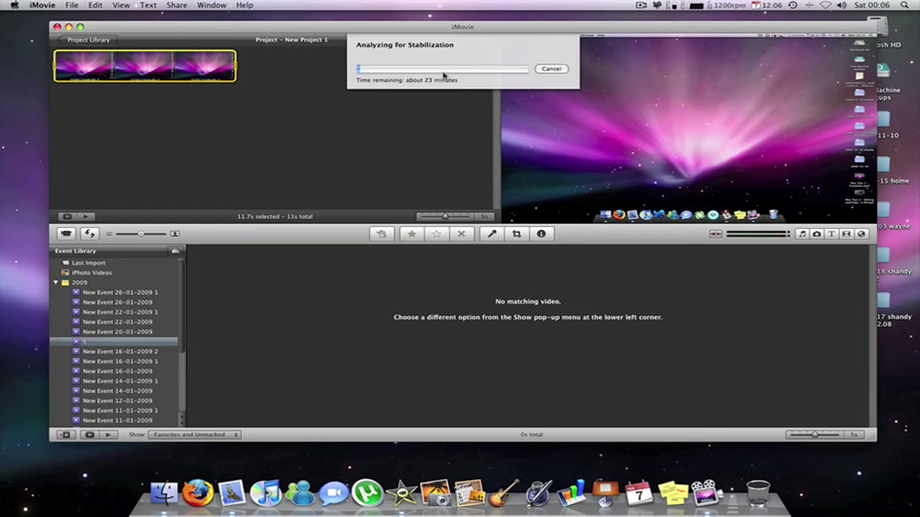
left_click(551, 69)
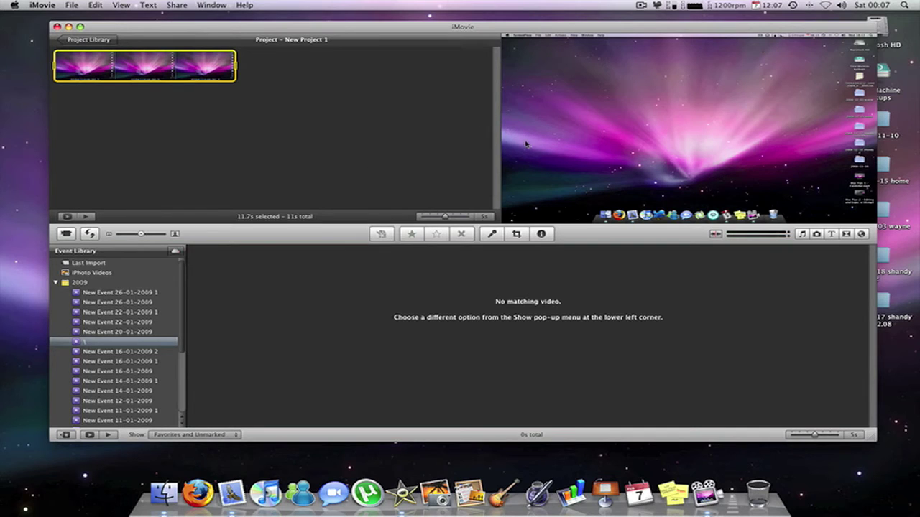
Look through the available titles, photo sources and transitions for the project
left_click(831, 235)
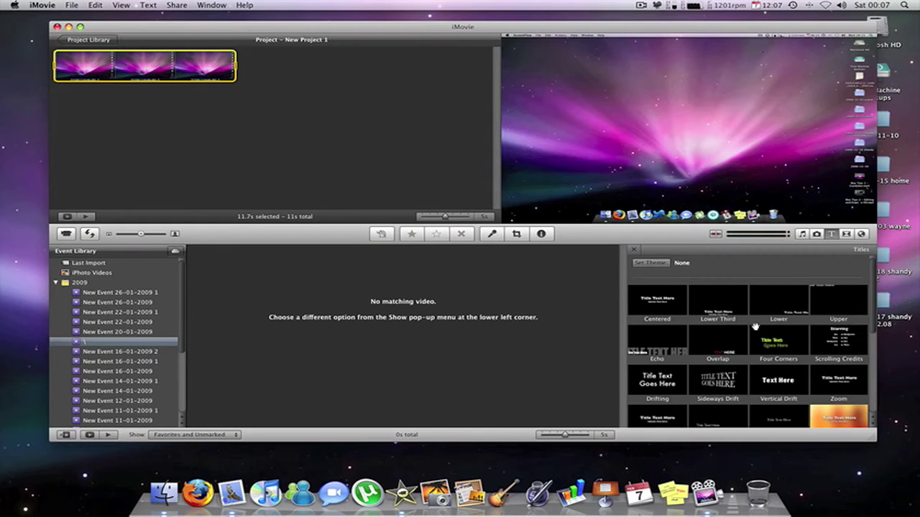
left_click(816, 234)
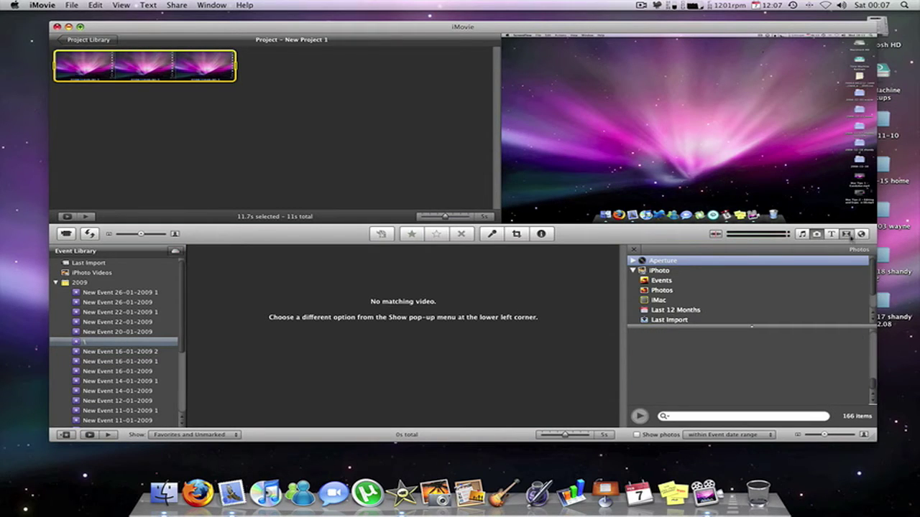
left_click(846, 234)
left_click(846, 234)
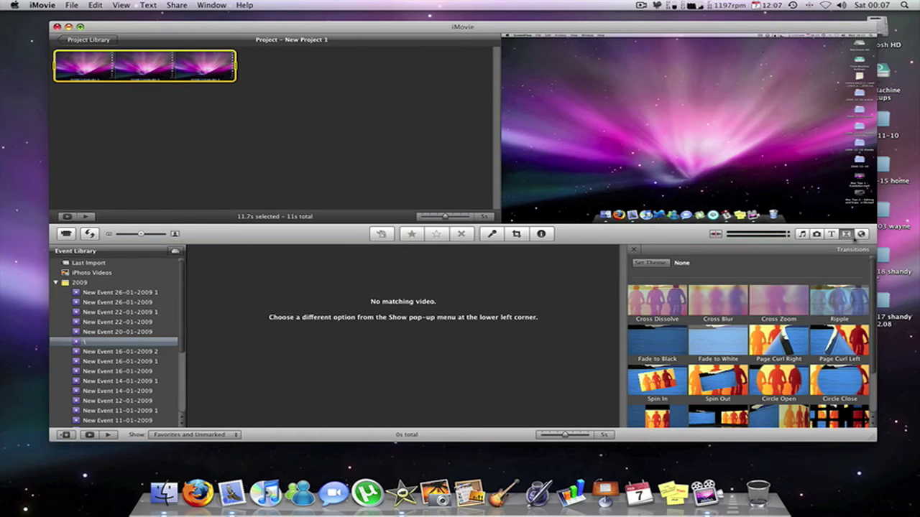
left_click(848, 235)
Add the Old World Globe map at the start of the project, before the video clip
left_click(860, 235)
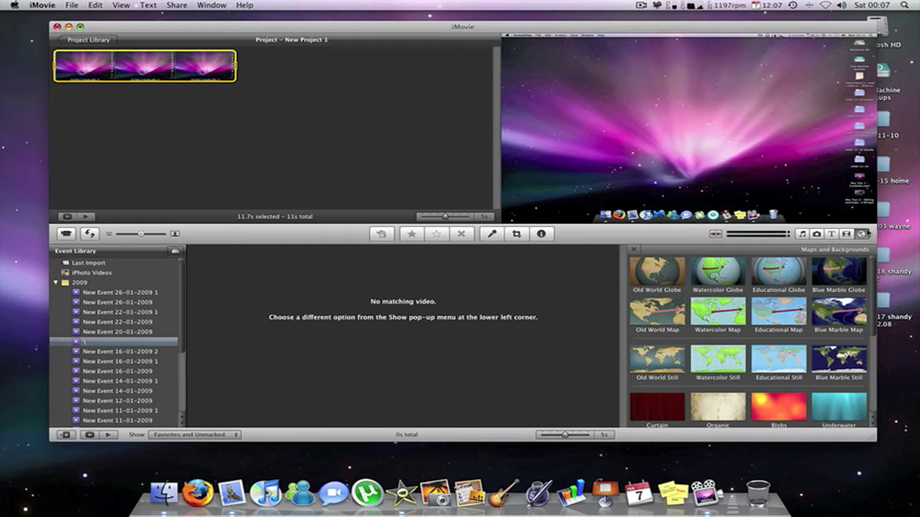
scroll(726, 272, "down", 5)
scroll(717, 266, "up", 2)
scroll(717, 268, "up", 2)
left_click_drag(647, 270, 64, 69)
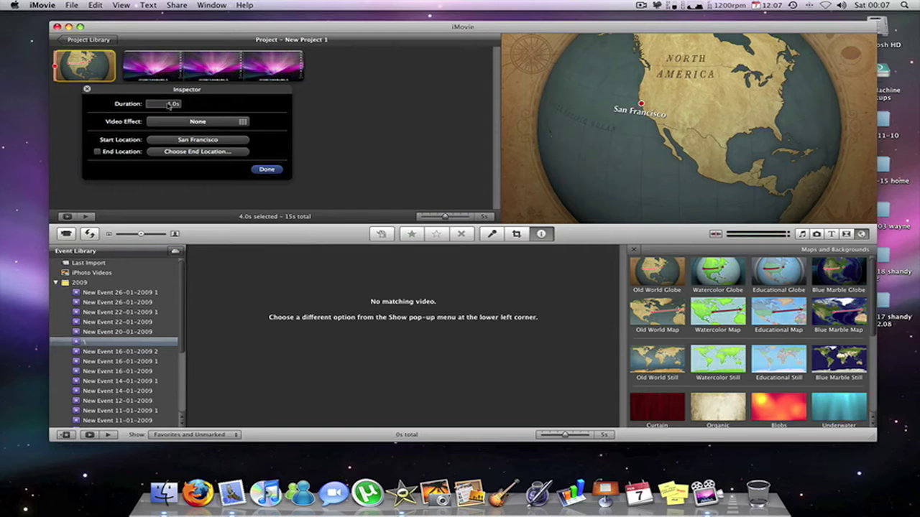
Search the locations for london and set the globe map's start location to Hyde Park, Greater London
left_click(197, 138)
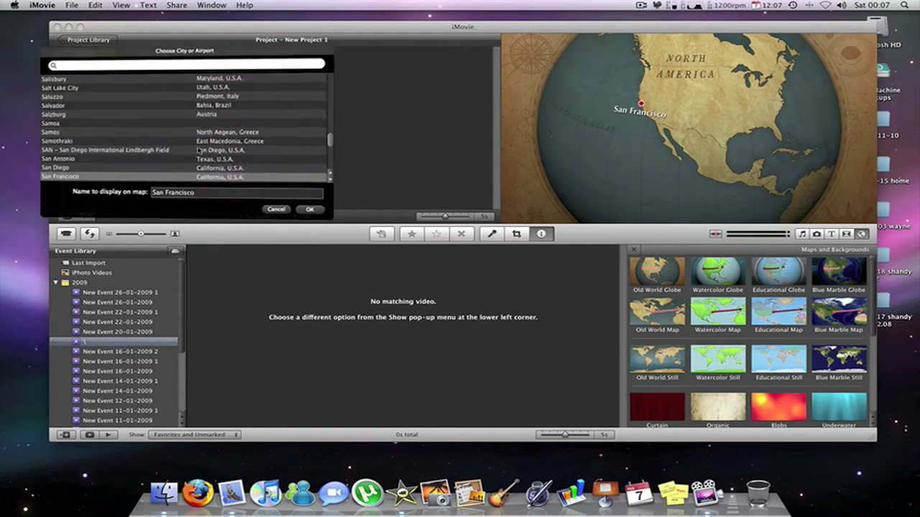
type("en")
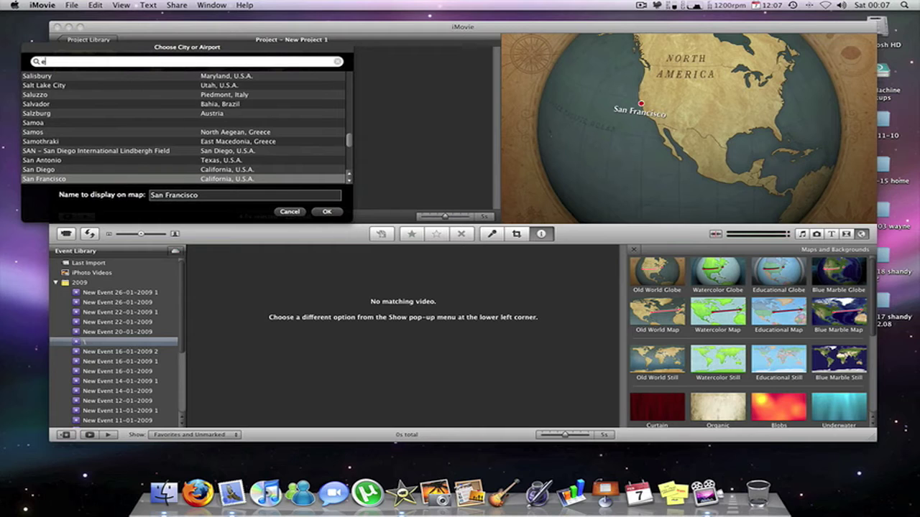
key("BackSpace")
key("BackSpace")
type("london")
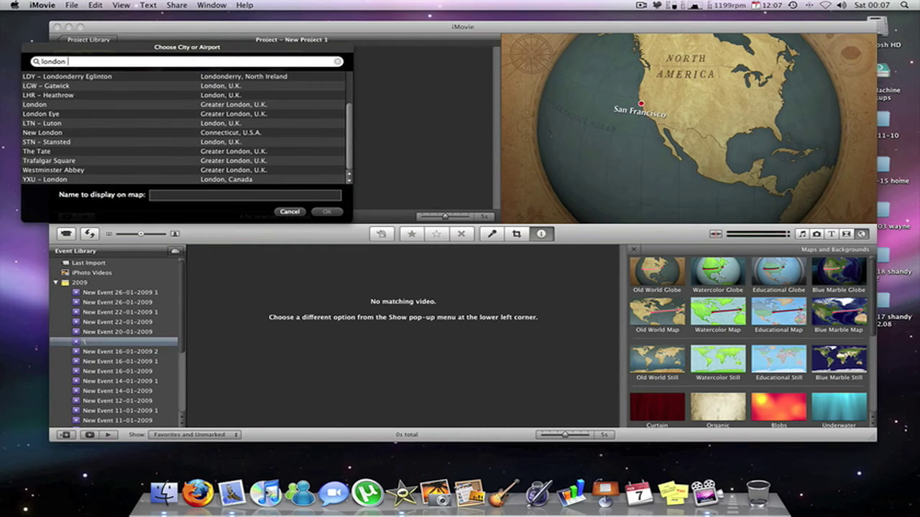
type(" eu")
key("BackSpace")
key("BackSpace")
key("BackSpace")
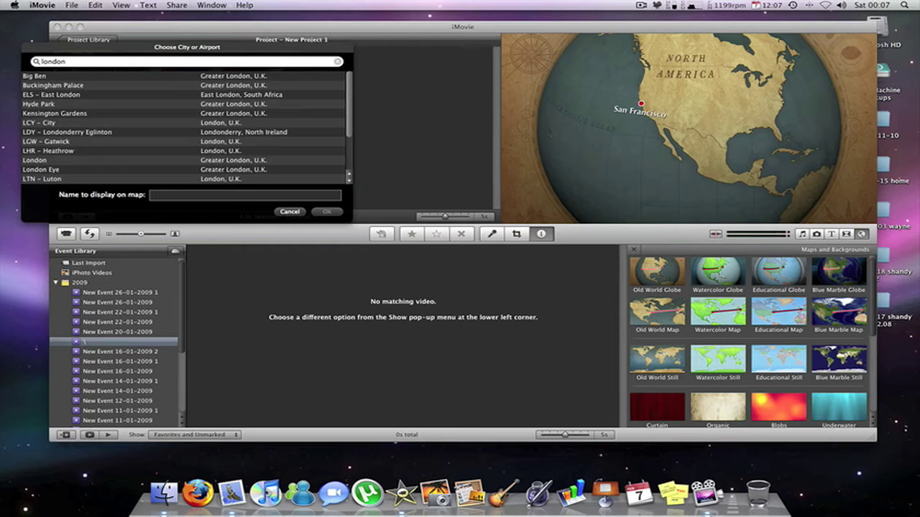
left_click(48, 105)
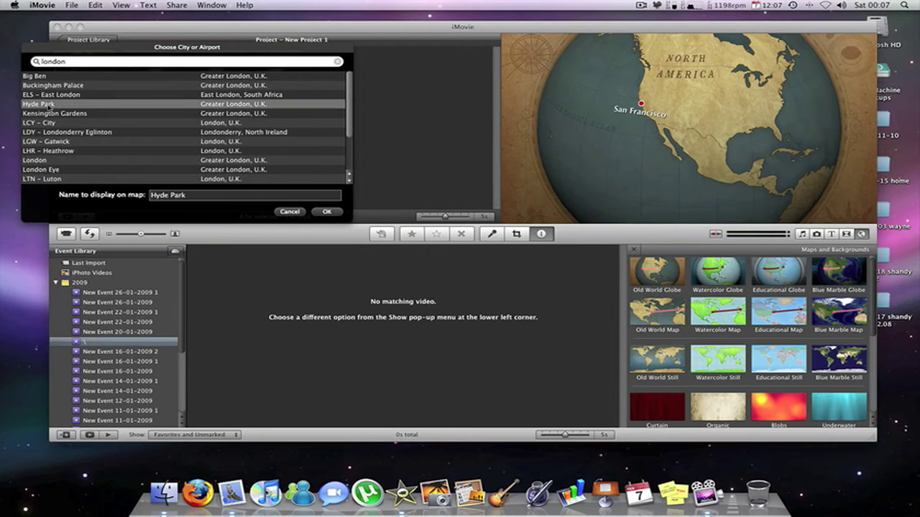
left_click(326, 212)
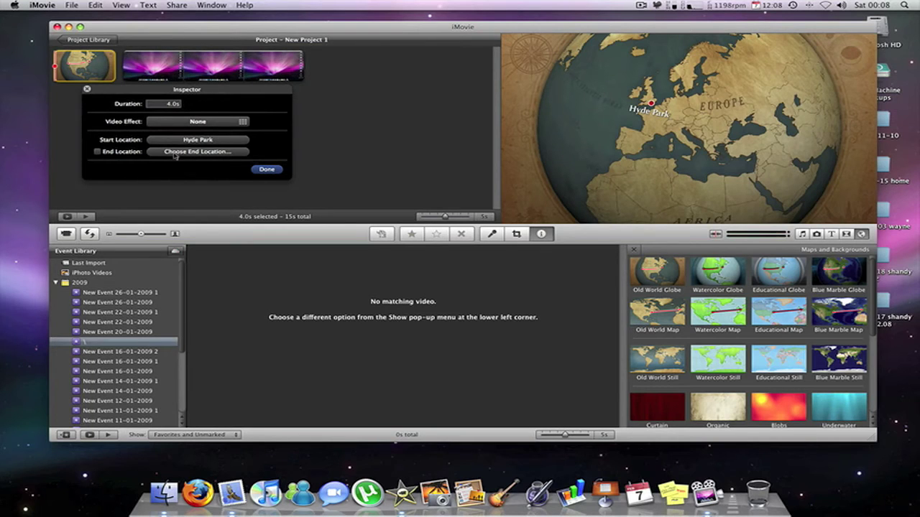
Enable the globe map's end location, accept Paris for it, and finish the map settings
left_click(104, 152)
left_click(209, 151)
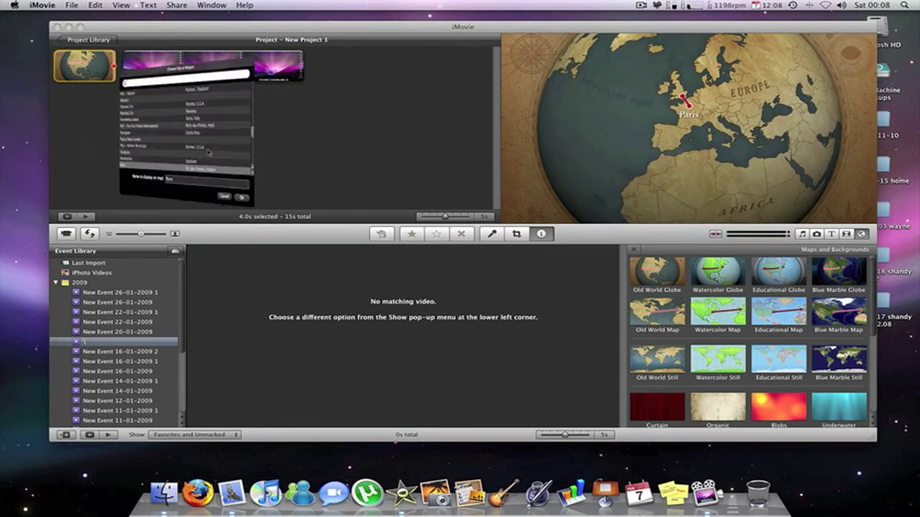
left_click(327, 211)
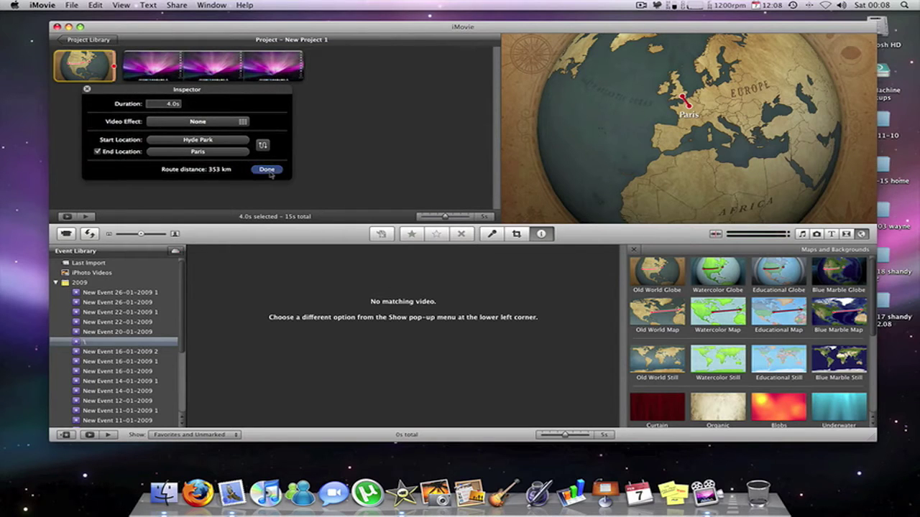
left_click(268, 172)
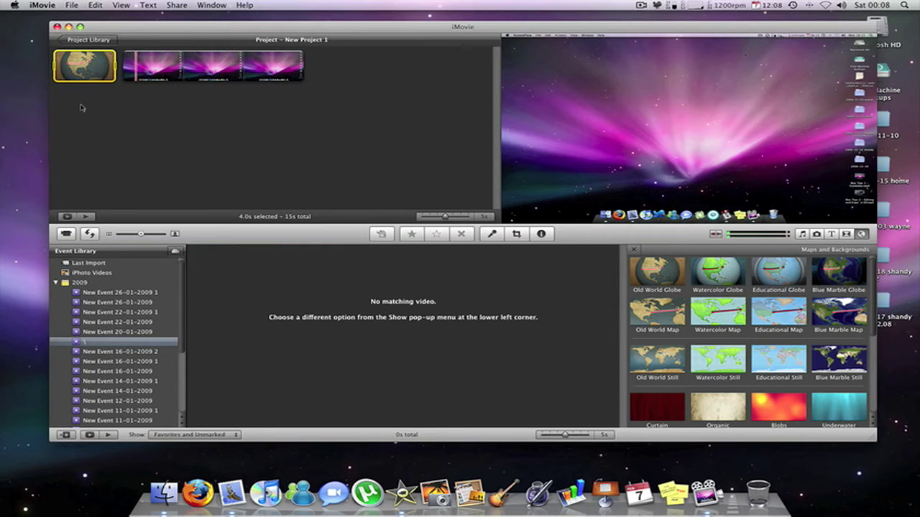
Select the project's video clip, open the Export using QuickTime options and dismiss them
left_click(212, 66)
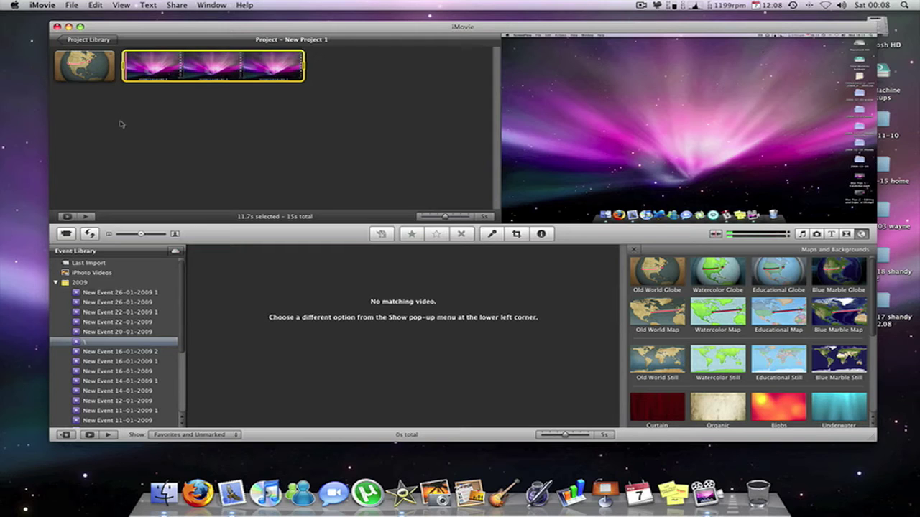
left_click(172, 5)
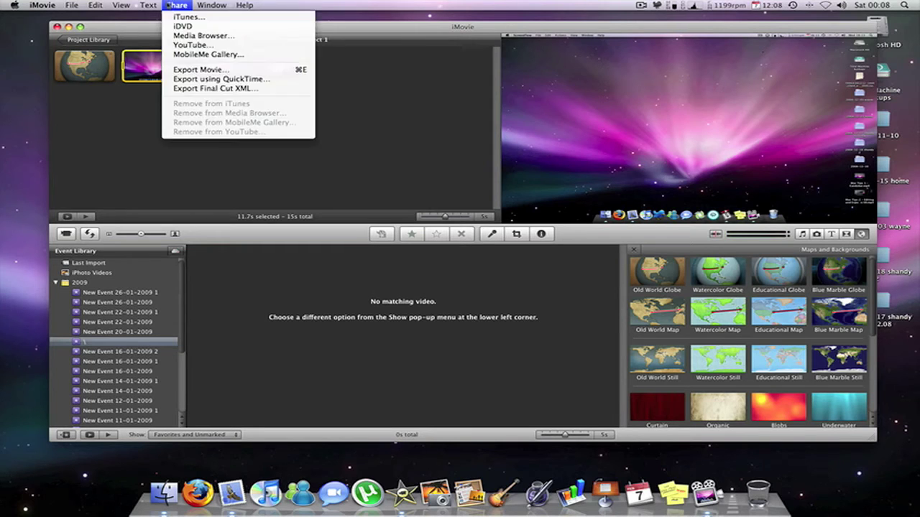
left_click(194, 81)
left_click(533, 198)
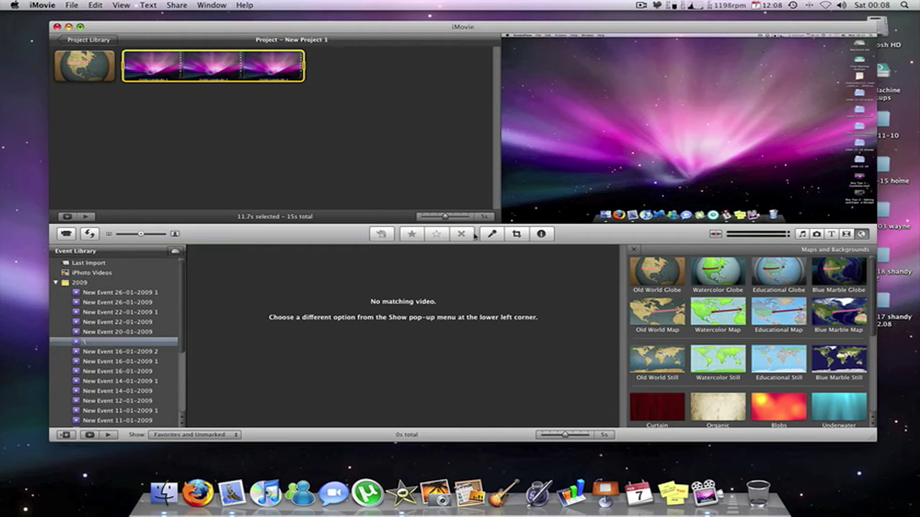
Close iMovie and open iPhoto
scroll(117, 279, "down", 5)
scroll(116, 279, "up", 5)
left_click(60, 27)
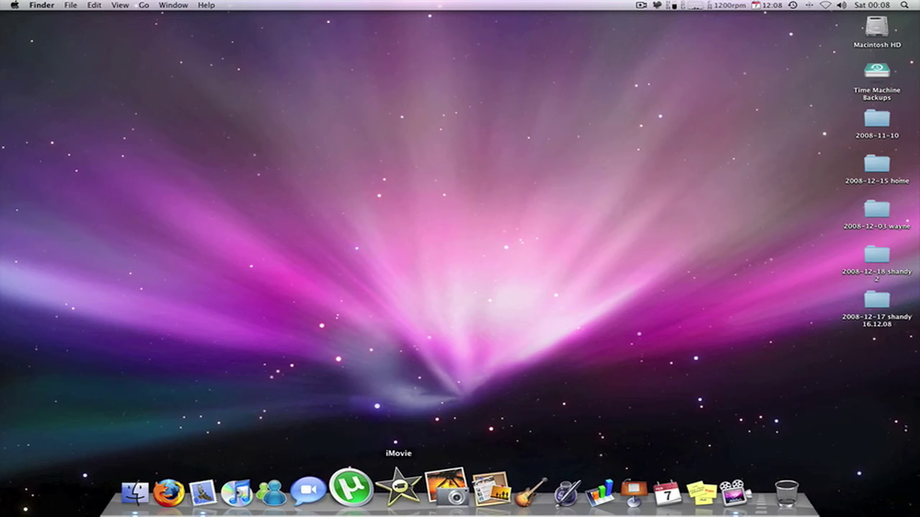
left_click(435, 488)
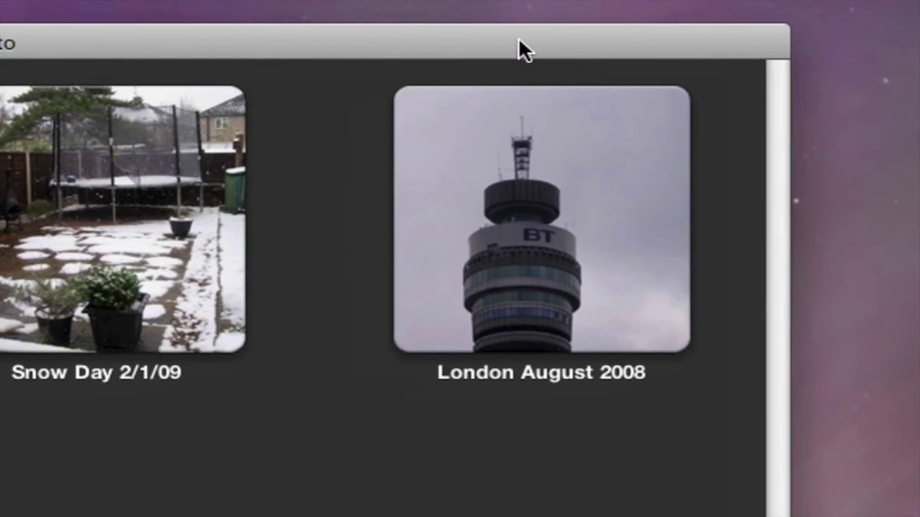
Set the event location of the London August 2008 event to London and finish editing the event information
mouse_move(462, 107)
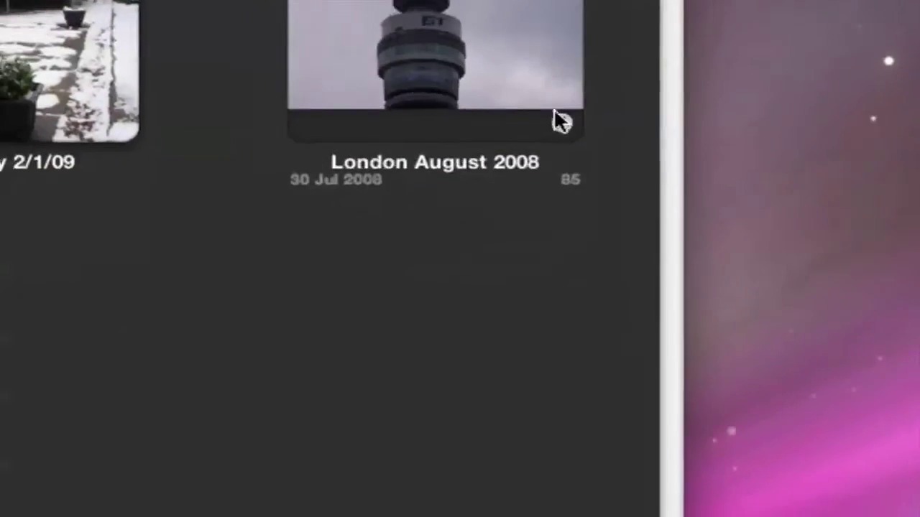
left_click(686, 302)
left_click(555, 117)
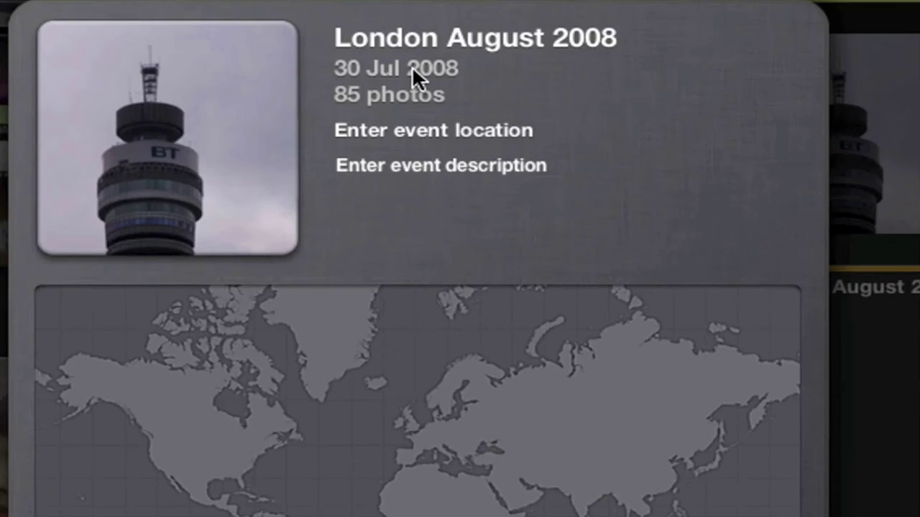
left_click(416, 129)
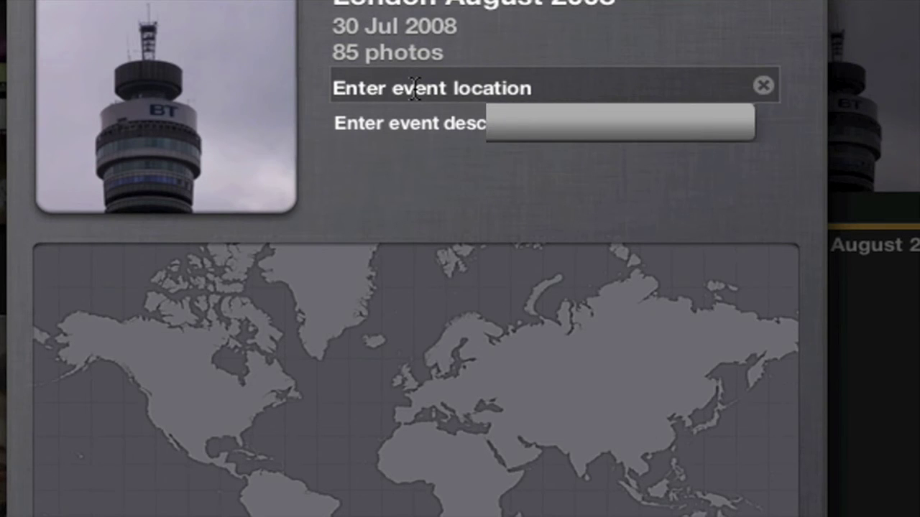
left_click(415, 87)
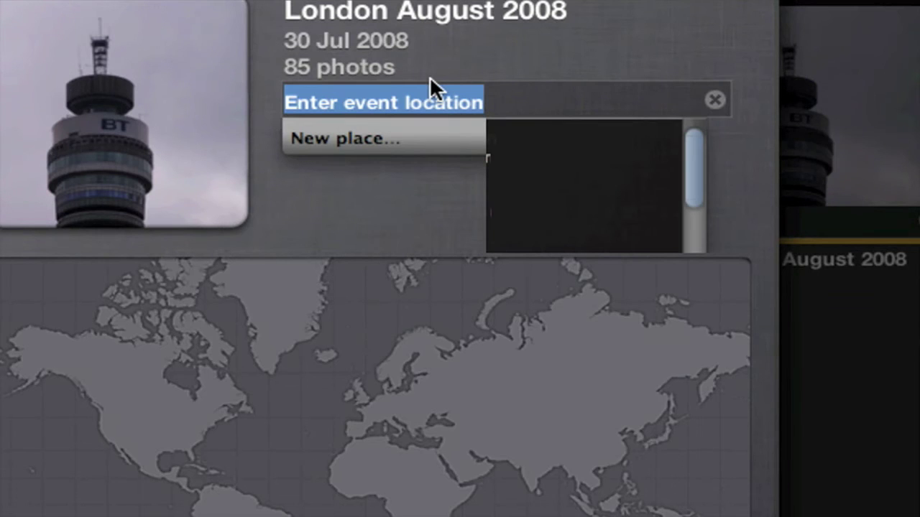
type("London")
key("Return")
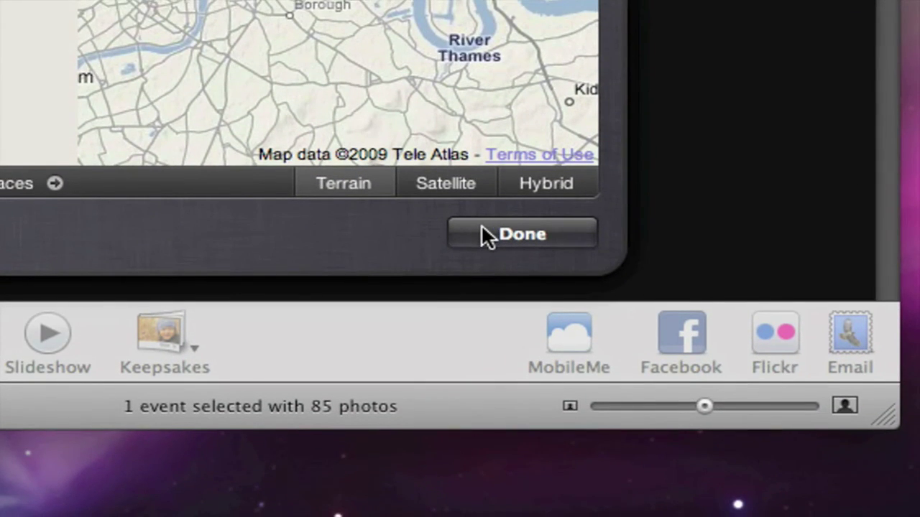
left_click(483, 228)
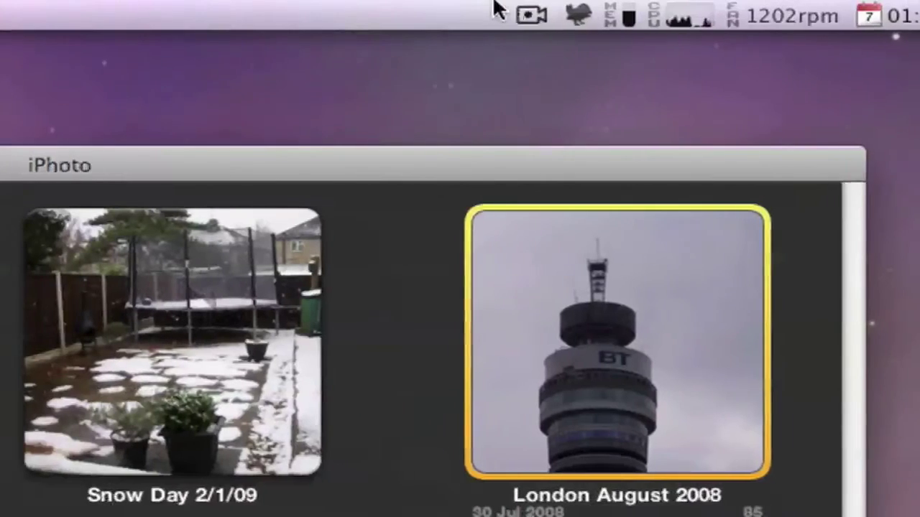
Leave iPhoto, open iWeb and decline the MobileMe offer with Don't show again enabled
left_click(507, 7)
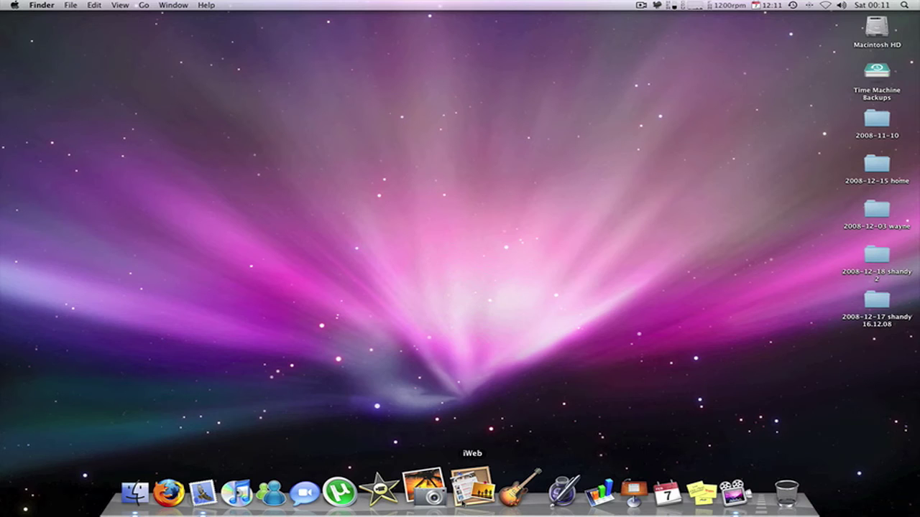
left_click(464, 488)
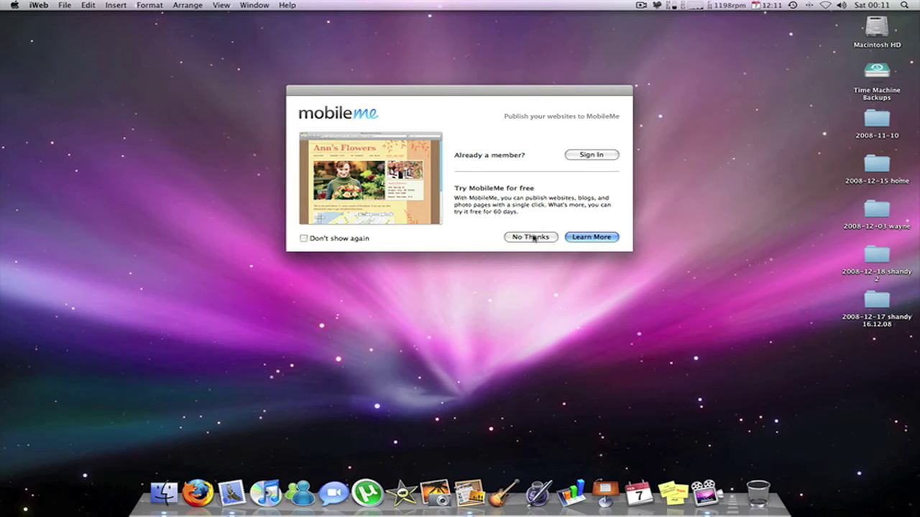
left_click(303, 238)
left_click(546, 238)
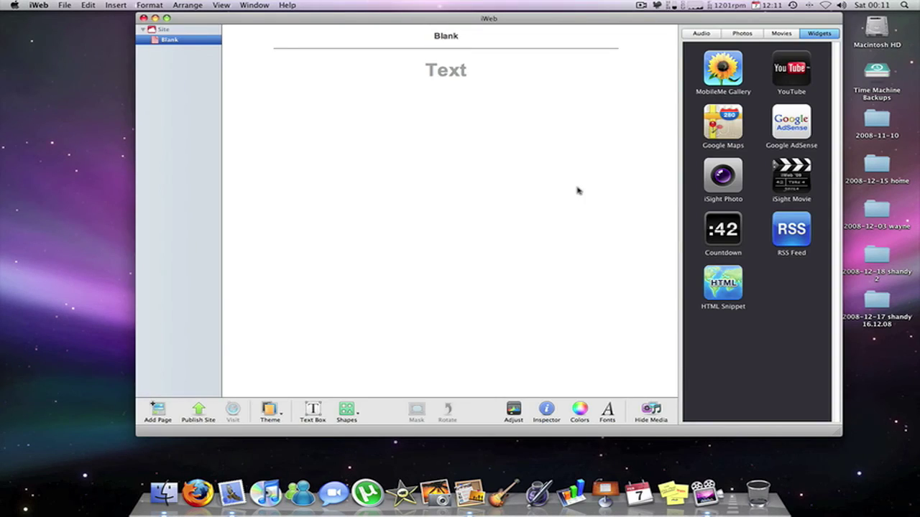
Examine iWeb's available widgets and the iTunes song list in the audio media
left_click(792, 34)
left_click(809, 36)
left_click(716, 33)
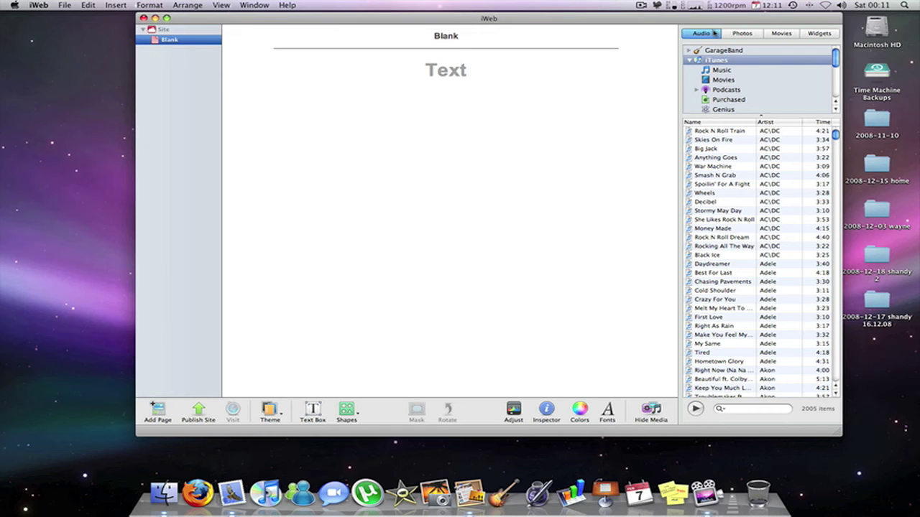
scroll(691, 98, "down", 5)
scroll(691, 98, "up", 5)
scroll(739, 129, "down", 2)
scroll(740, 143, "down", 10)
scroll(740, 144, "up", 12)
Close iWeb, switch to GarageBand and show its Learn to Play lessons
left_click(145, 18)
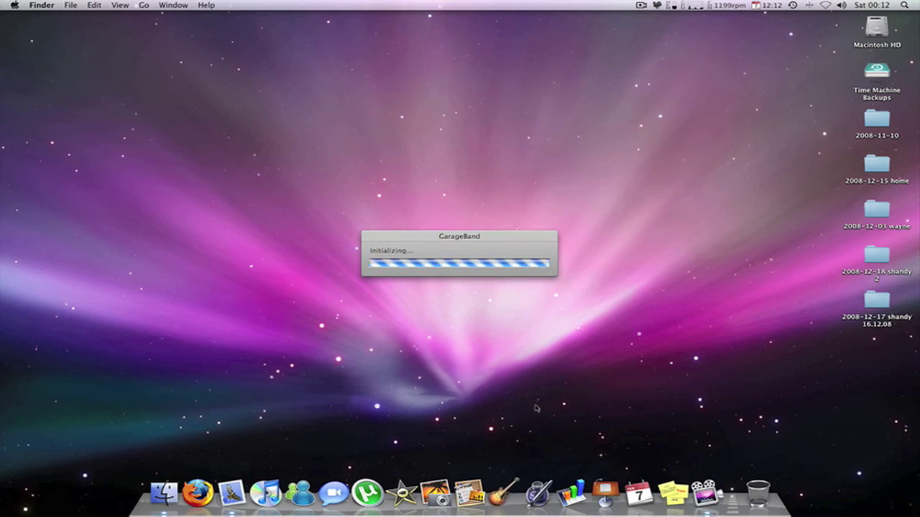
right_click(534, 409)
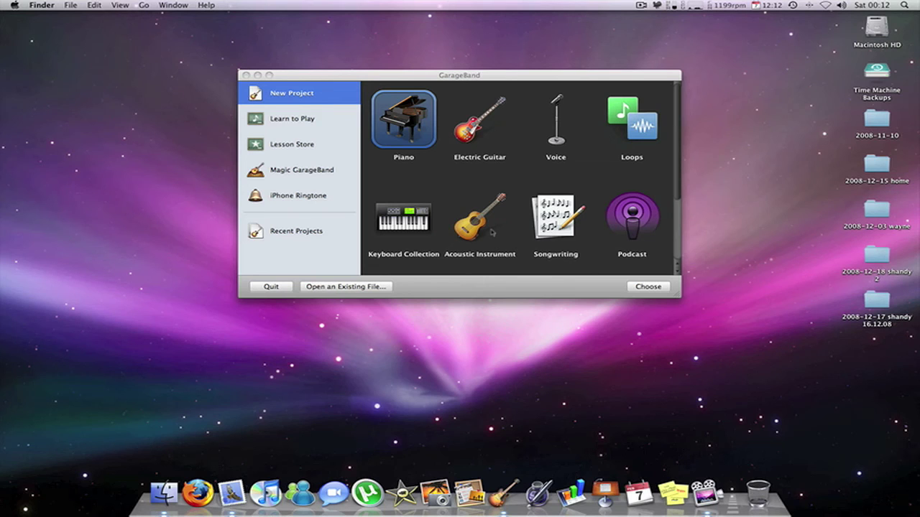
left_click(295, 120)
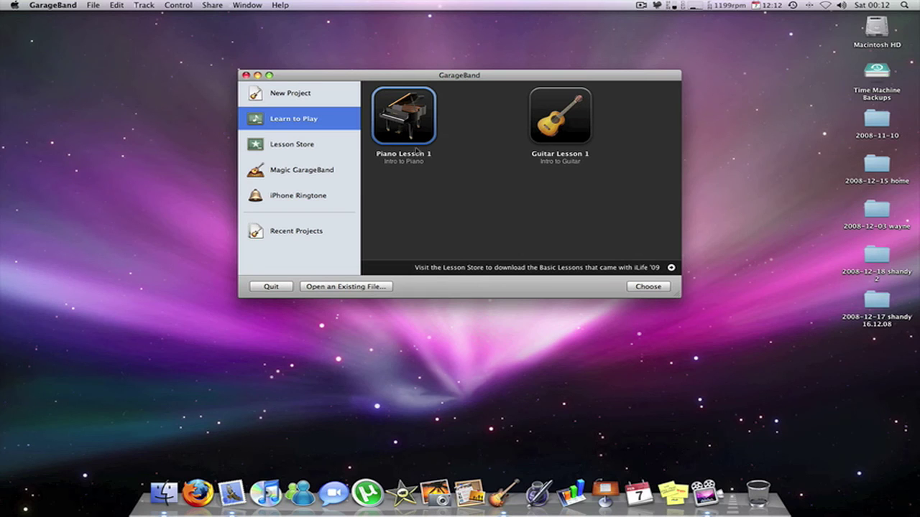
Browse the Artist Lessons offered in GarageBand's Lesson Store
left_click(295, 145)
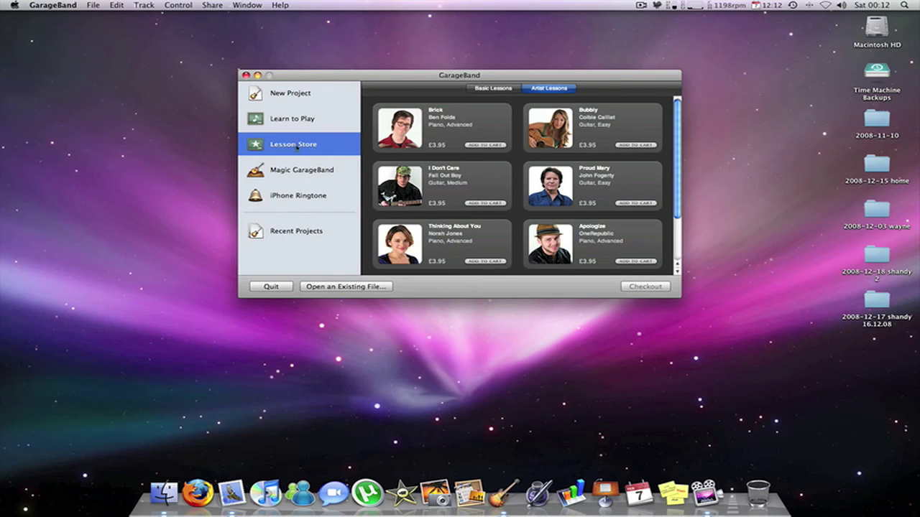
scroll(423, 156, "down", 3)
scroll(423, 155, "up", 3)
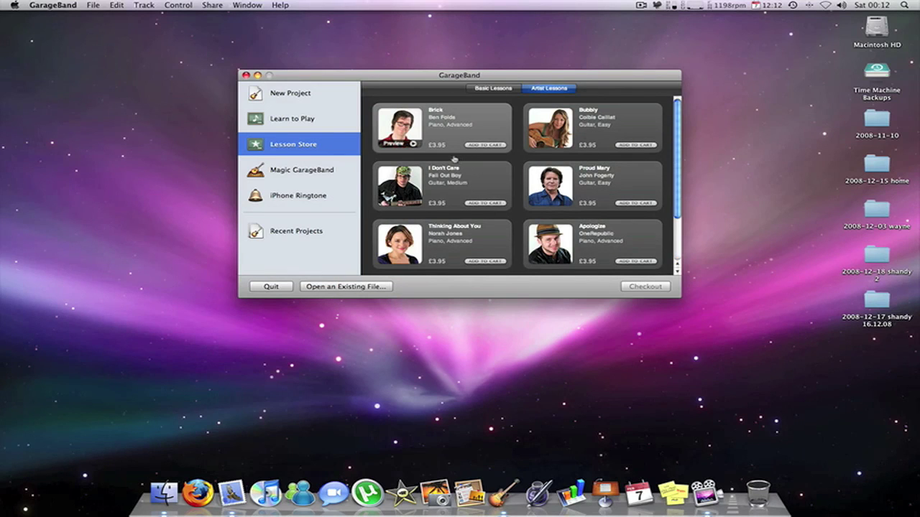
scroll(454, 159, "down", 3)
scroll(431, 172, "up", 3)
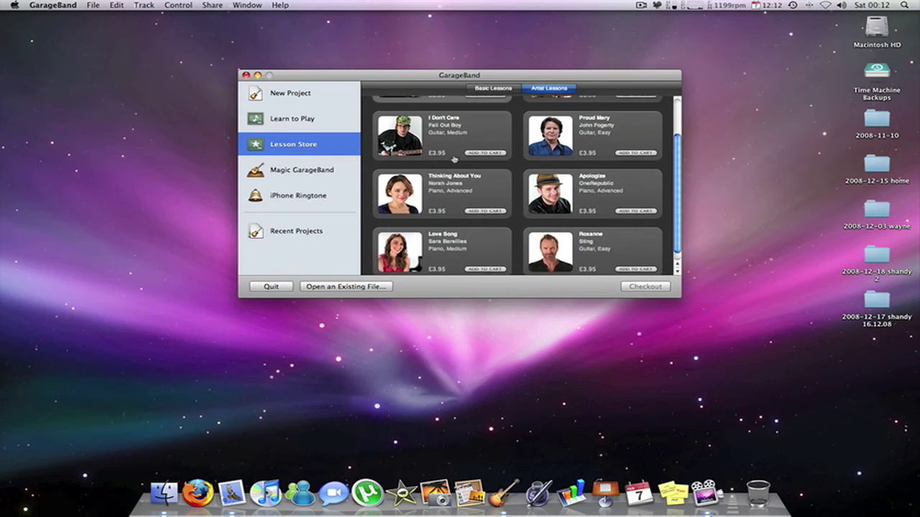
scroll(403, 198, "down", 3)
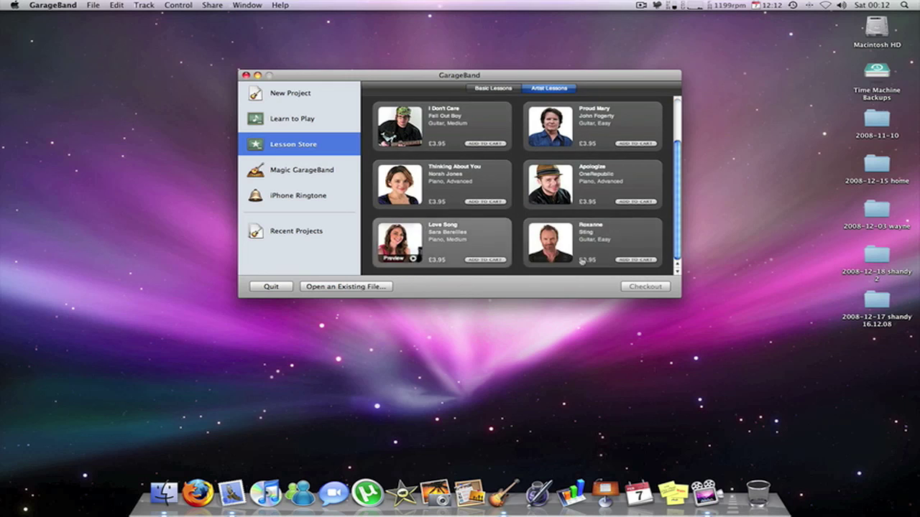
mouse_move(594, 192)
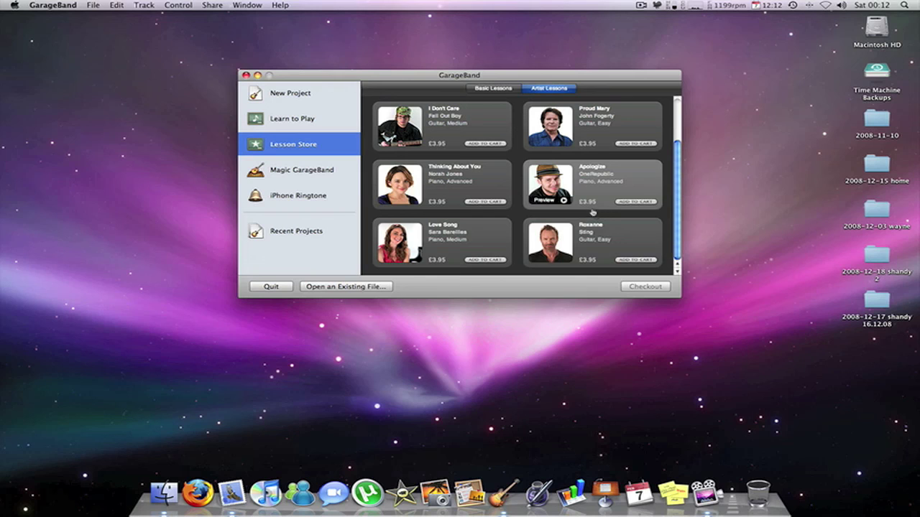
scroll(594, 212, "up", 1)
scroll(583, 186, "up", 1)
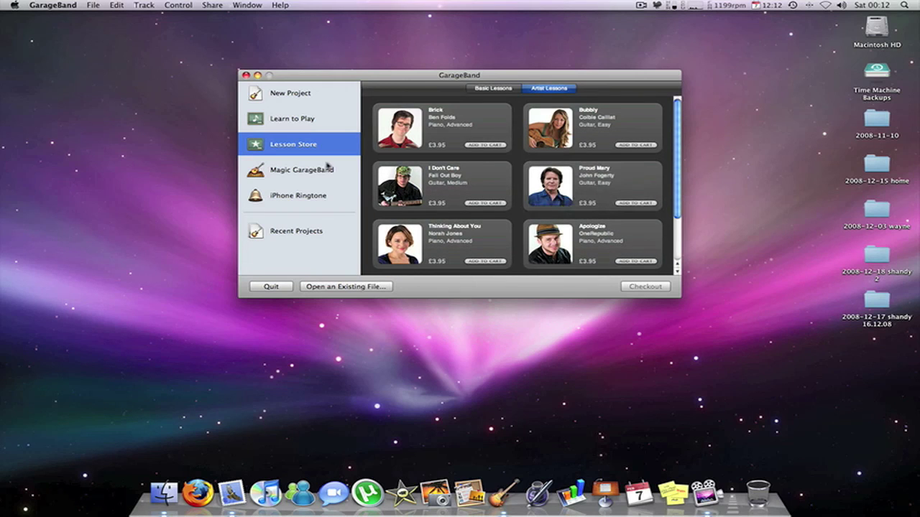
Return to the new project templates and look at the Podcast and Loops options
left_click(281, 120)
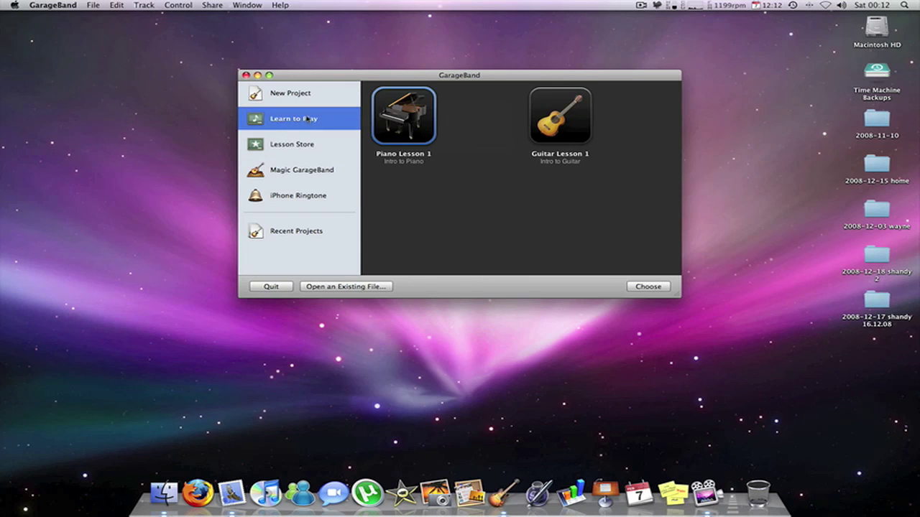
left_click(299, 104)
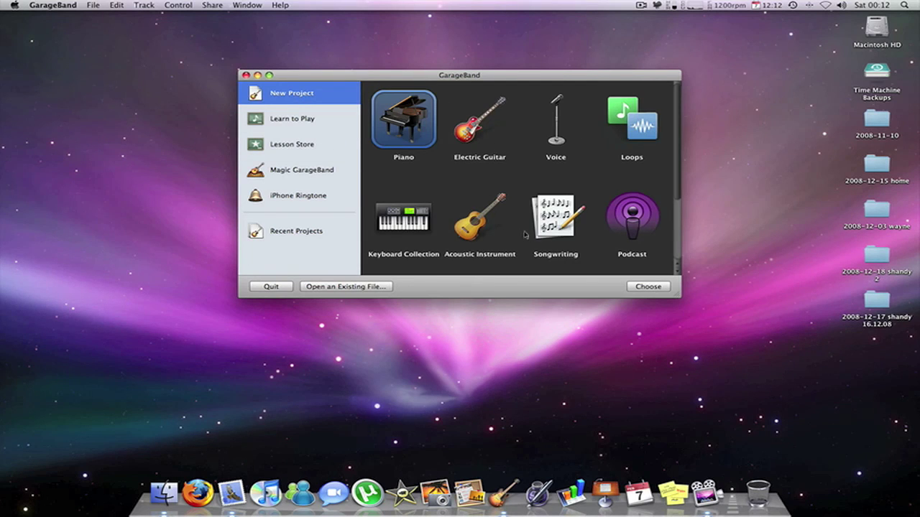
left_click(628, 218)
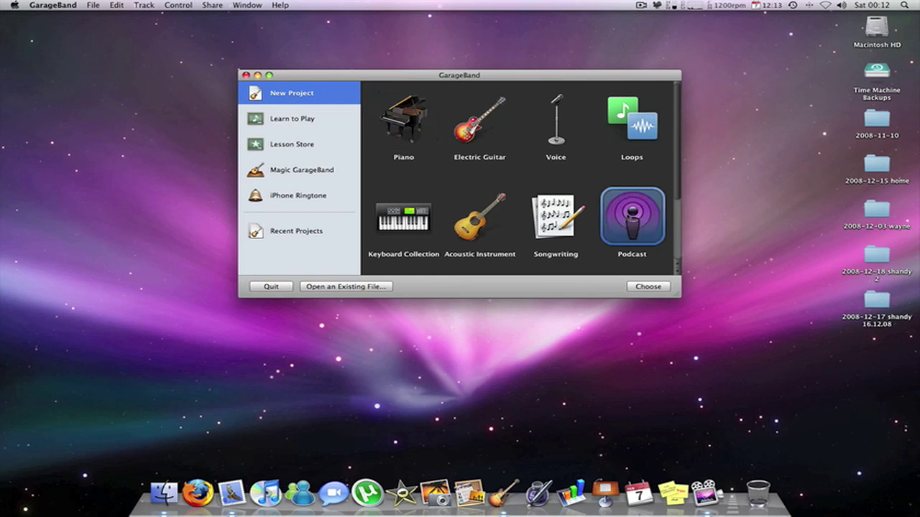
left_click(635, 133)
View the iPhone Ringtone templates and Magic GarageBand genres, ending back at the new project templates
left_click(309, 195)
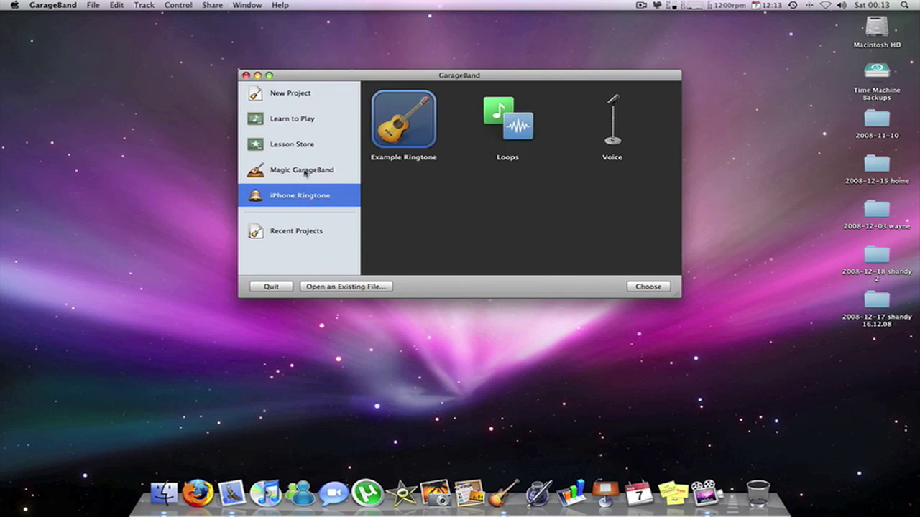
left_click(305, 171)
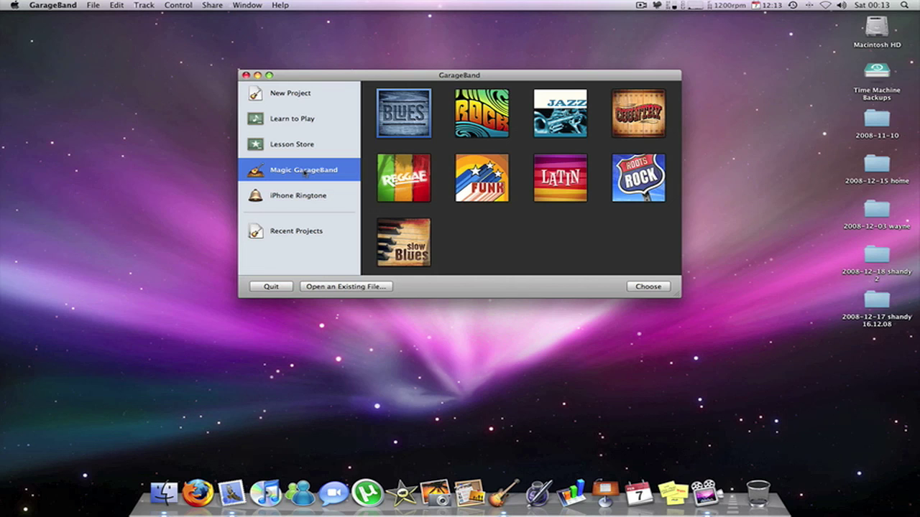
left_click(288, 146)
left_click(284, 96)
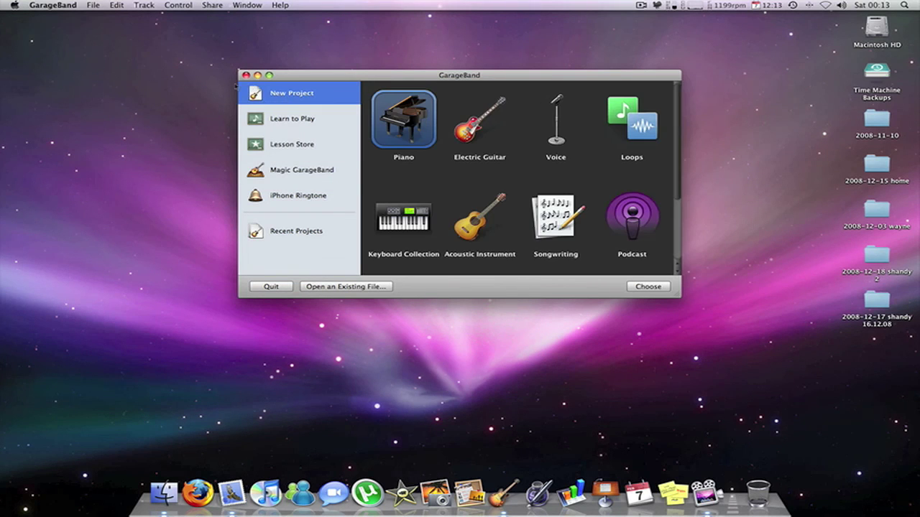
Close the GarageBand project chooser and the Twitterrific window
left_click(246, 74)
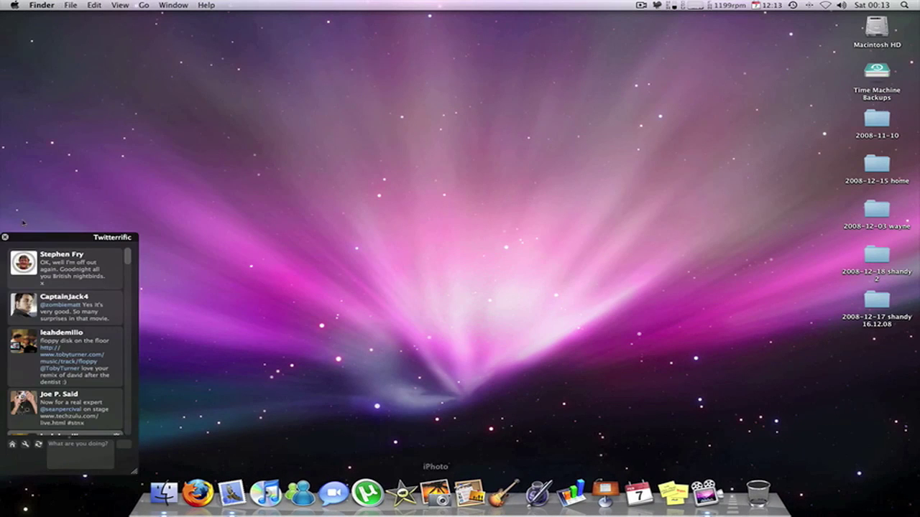
left_click(9, 240)
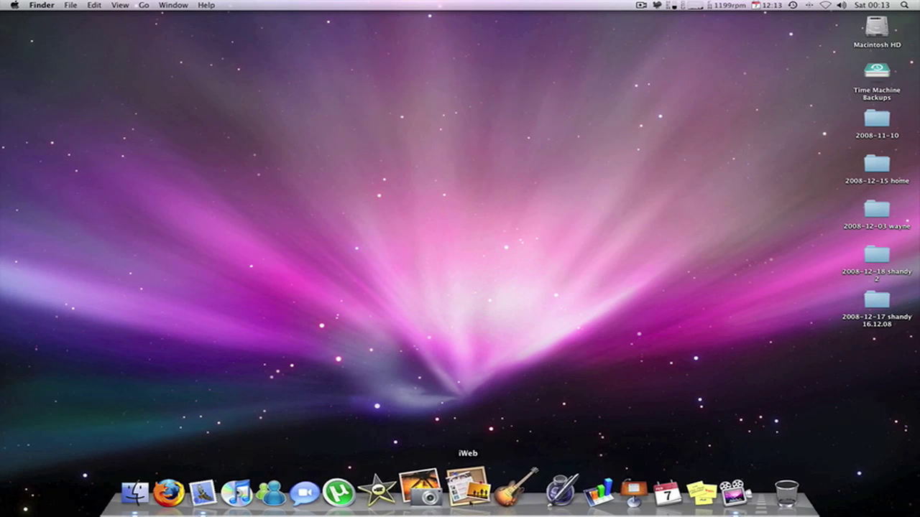